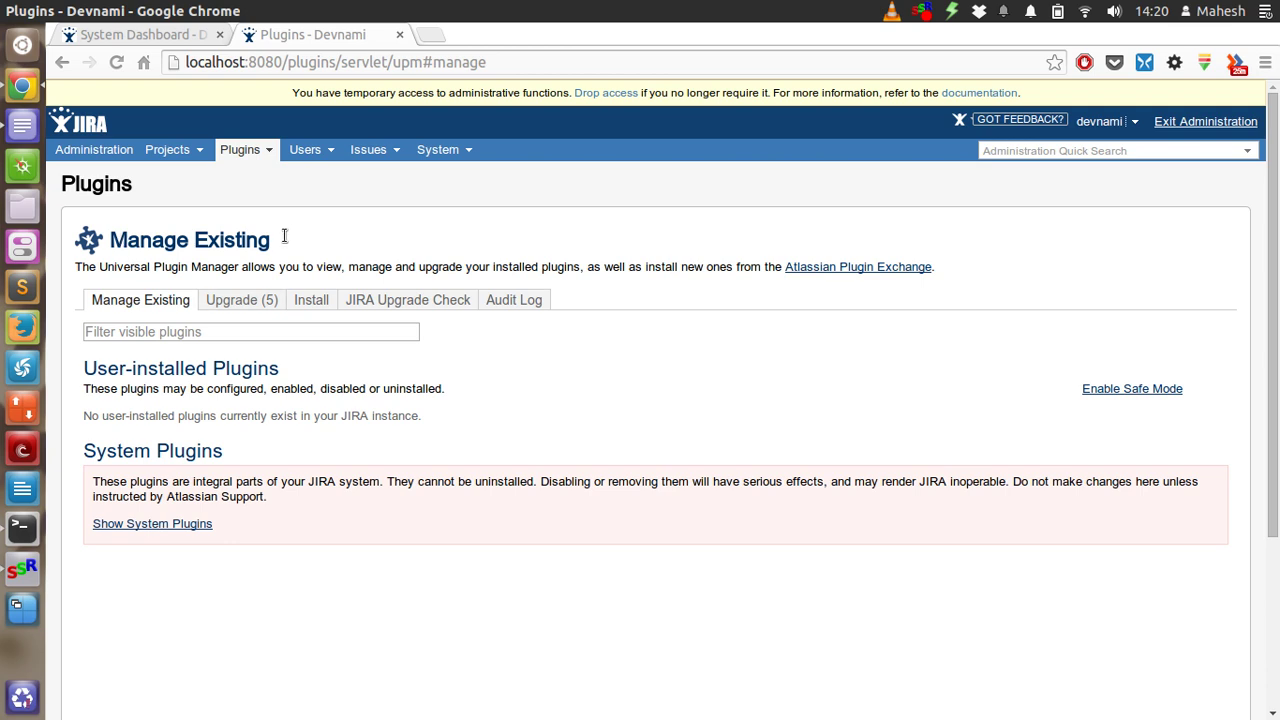
# Show the Upgrade (5) tab listing the five plugins with available upgrades
pyautogui.tripleClick(314, 244)
pyautogui.click(160, 304)
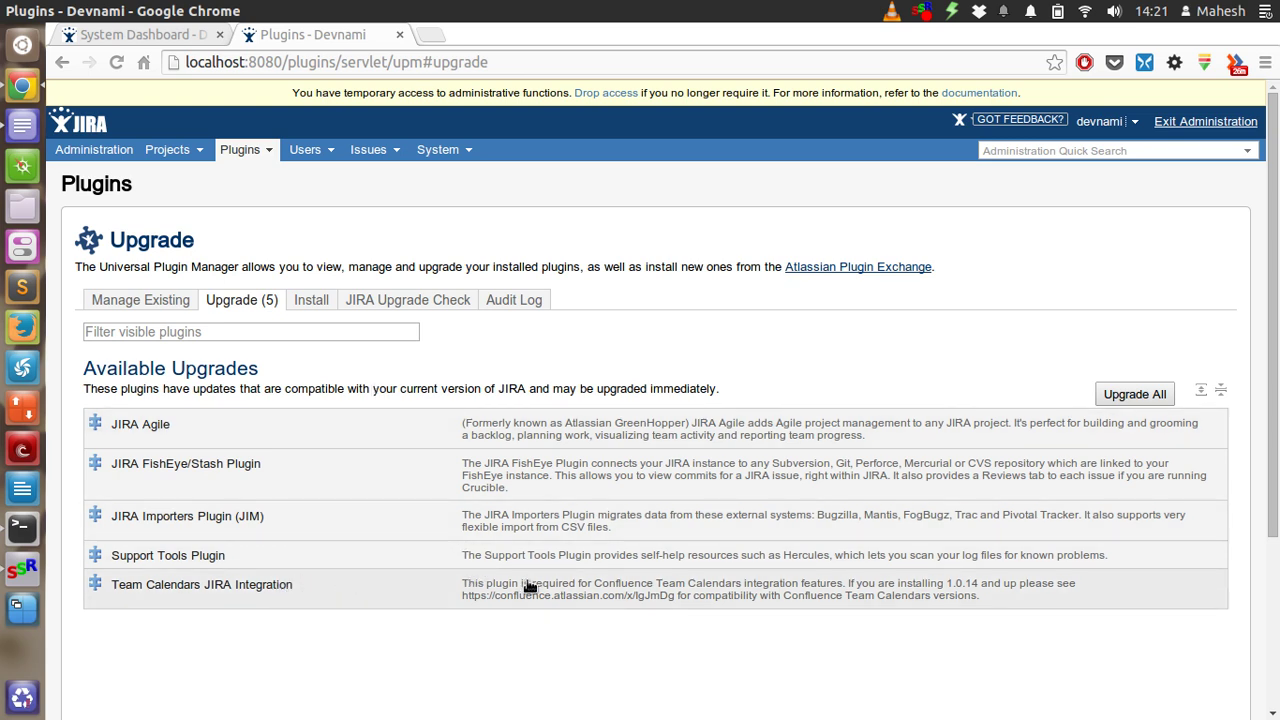
# Browse the Install tab's Featured Plugins list, such as Agile Cards and Gliffy, down and back up
pyautogui.click(310, 300)
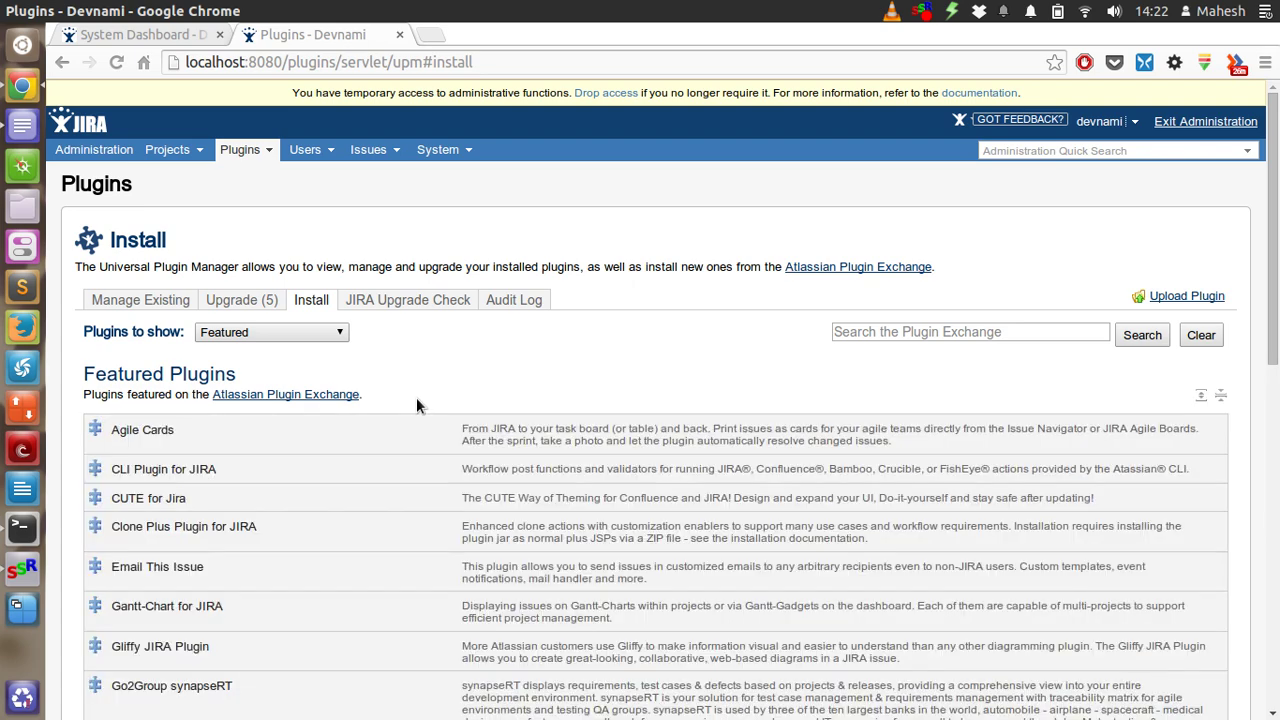
pyautogui.scroll(-3, 417, 400)
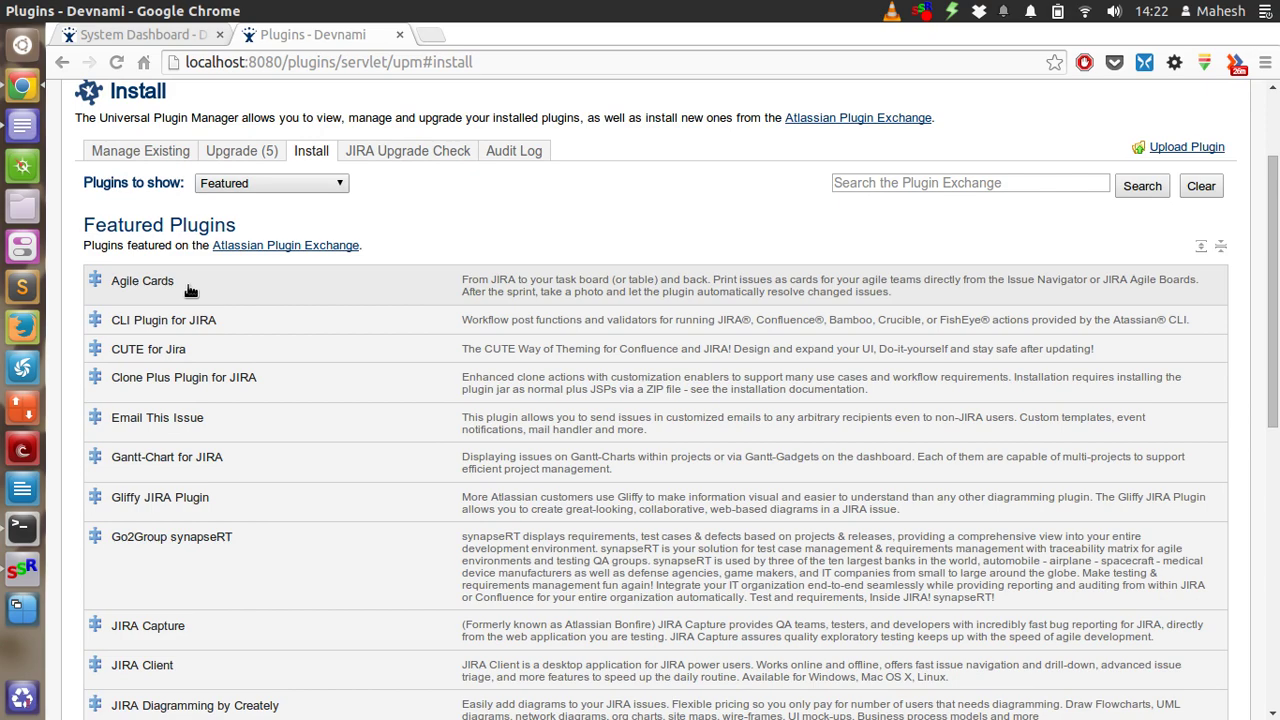
pyautogui.scroll(-5, 450, 410)
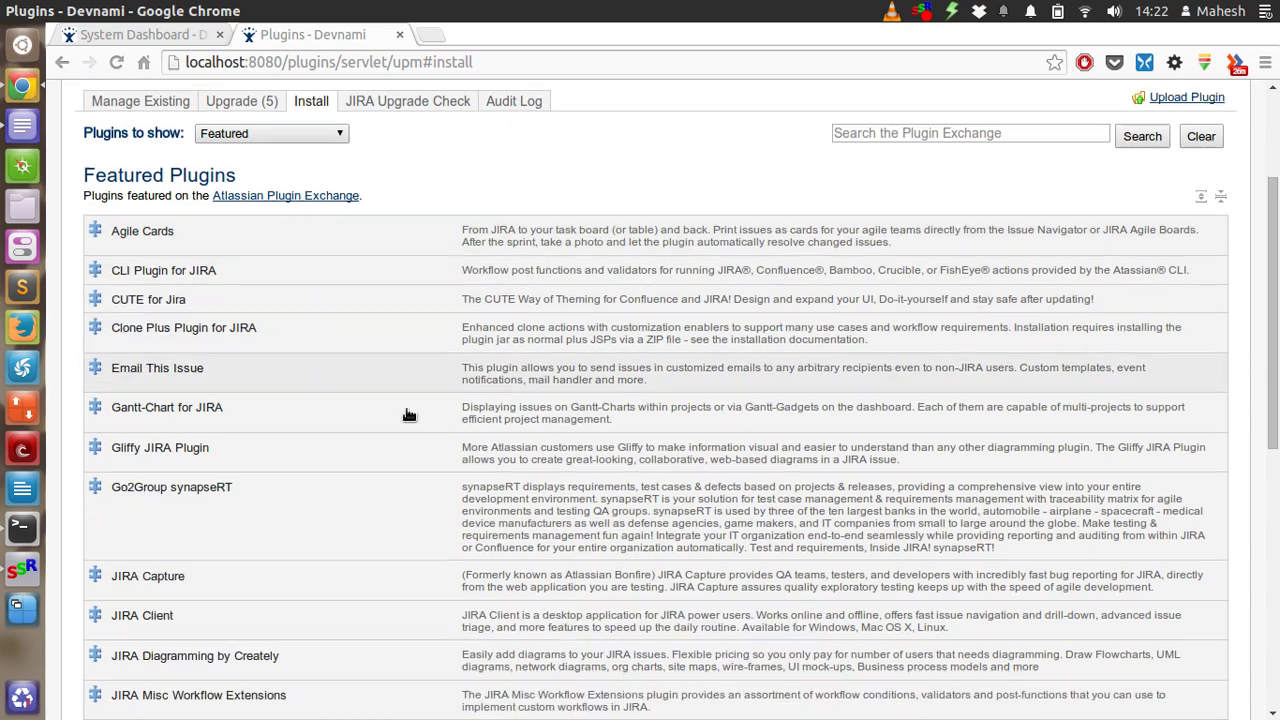
pyautogui.scroll(-5, 409, 405)
pyautogui.scroll(-1, 409, 400)
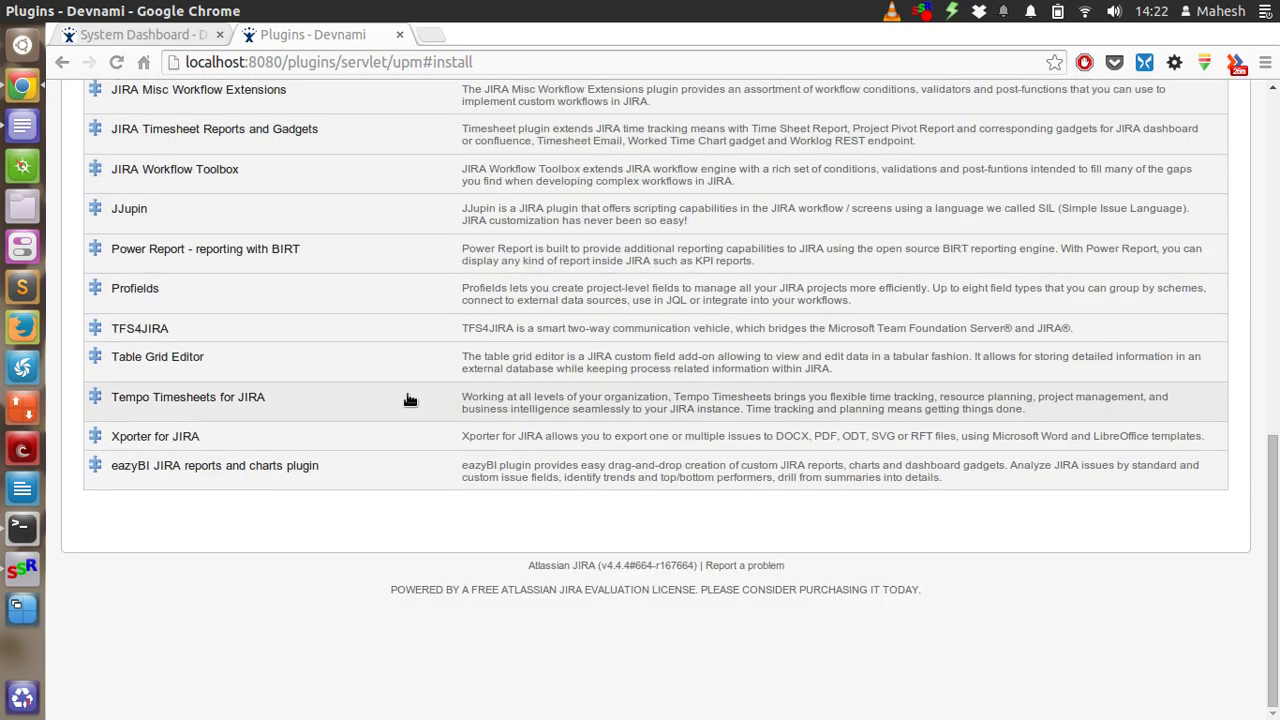
pyautogui.scroll(2, 409, 400)
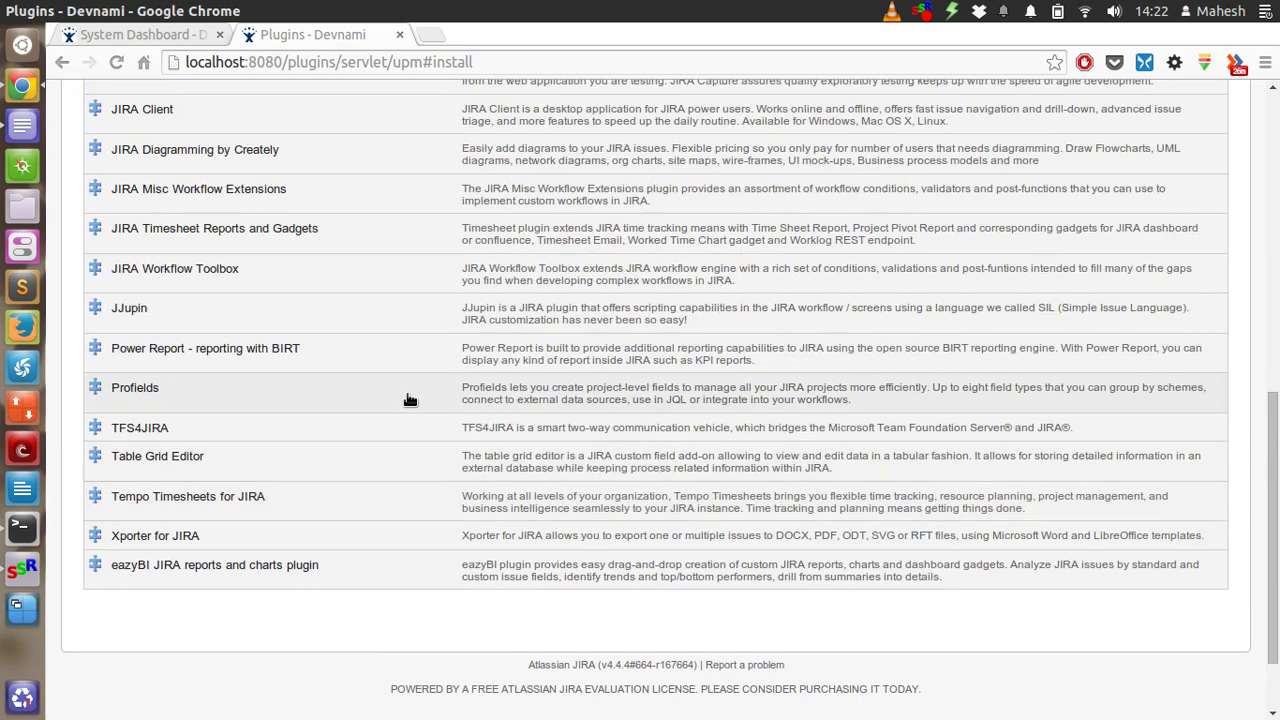
pyautogui.scroll(4, 410, 400)
pyautogui.scroll(2, 410, 400)
pyautogui.scroll(3, 410, 400)
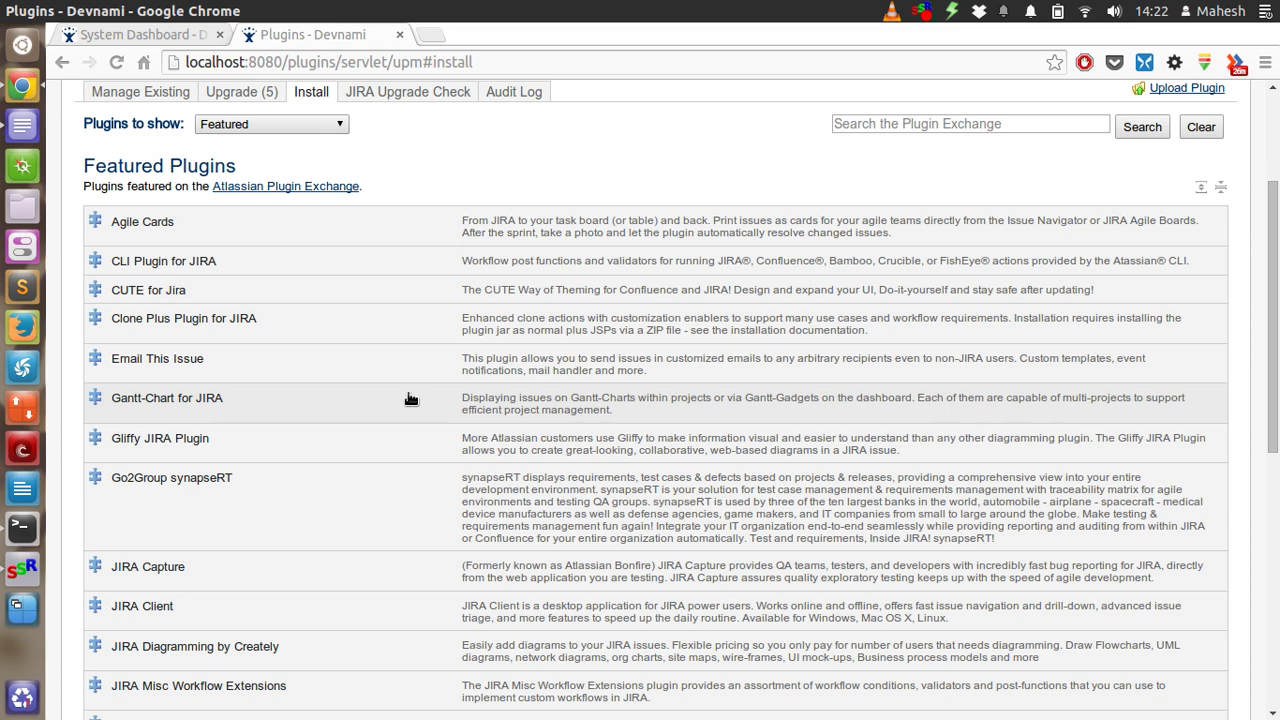
pyautogui.scroll(3, 410, 398)
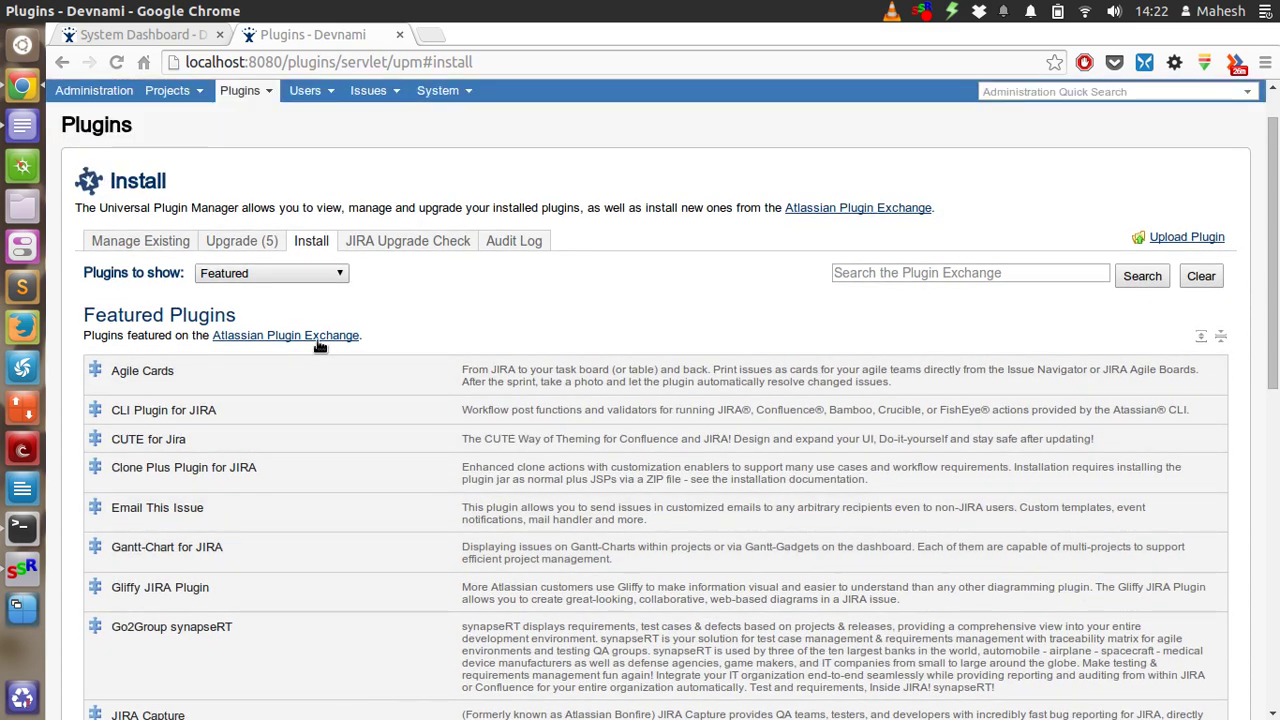
pyautogui.scroll(1, 664, 303)
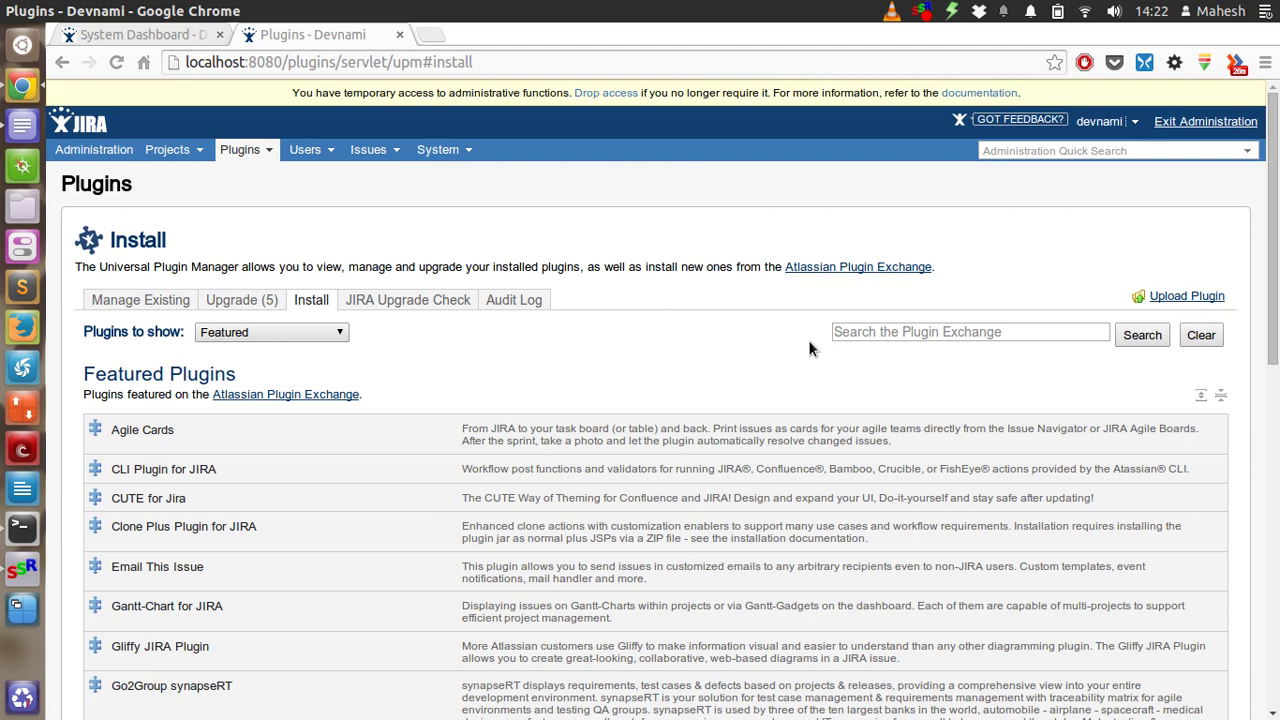
# Browse the JIRA Upgrade Check version dropdown and close it with no version selected
pyautogui.click(413, 300)
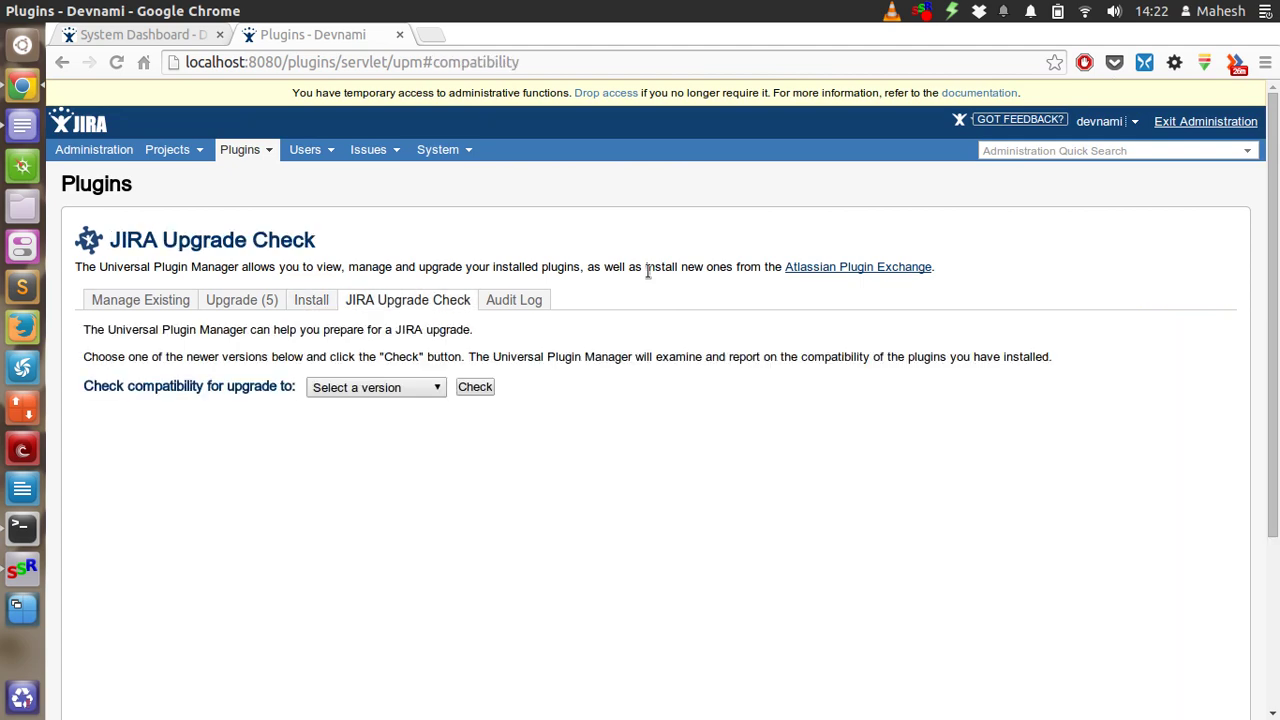
pyautogui.click(356, 390)
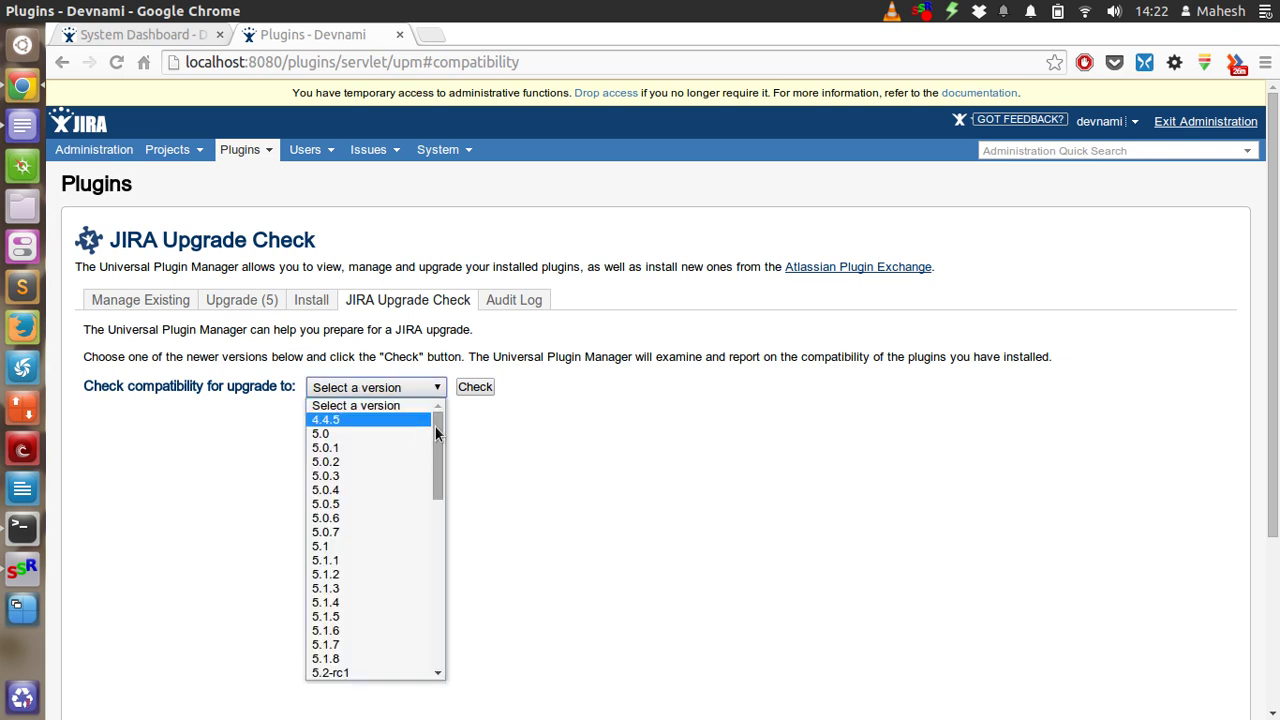
pyautogui.scroll(-1, 438, 540)
pyautogui.click(436, 657)
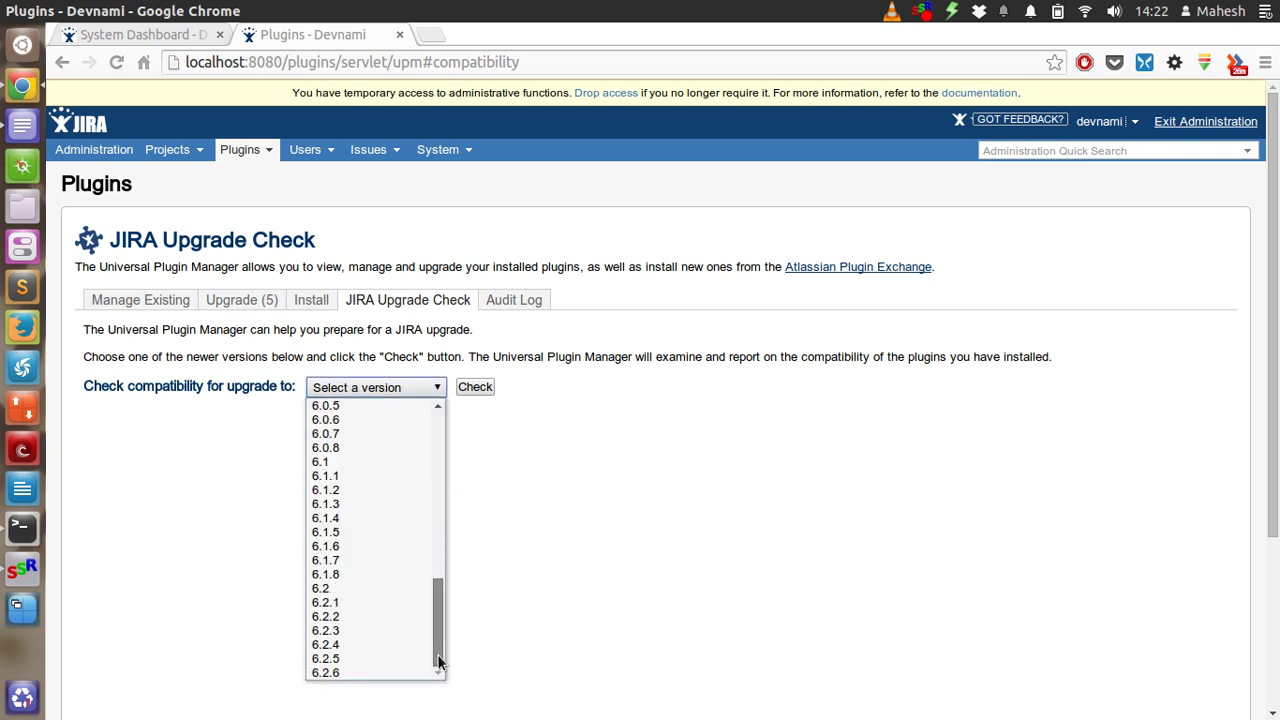
pyautogui.click(592, 598)
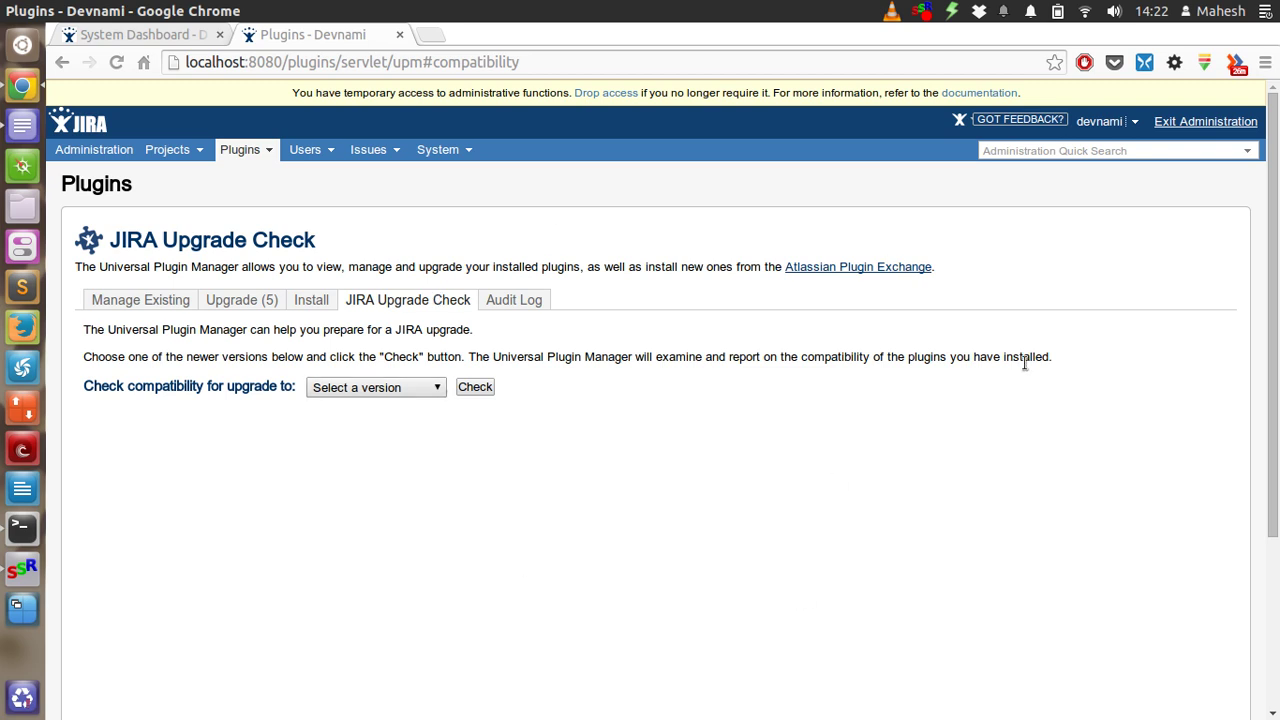
pyautogui.scroll(-1, 1024, 365)
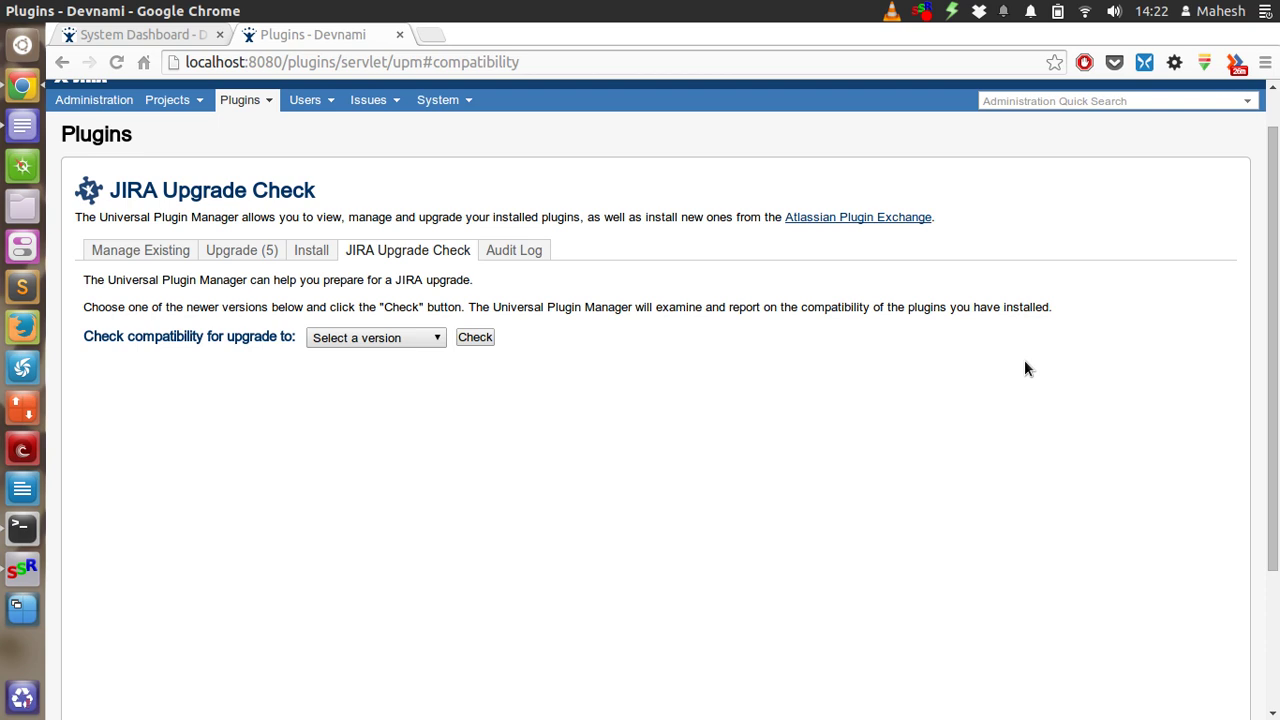
# Show the Audit Log of plugin changes from the last 90 days
pyautogui.click(514, 251)
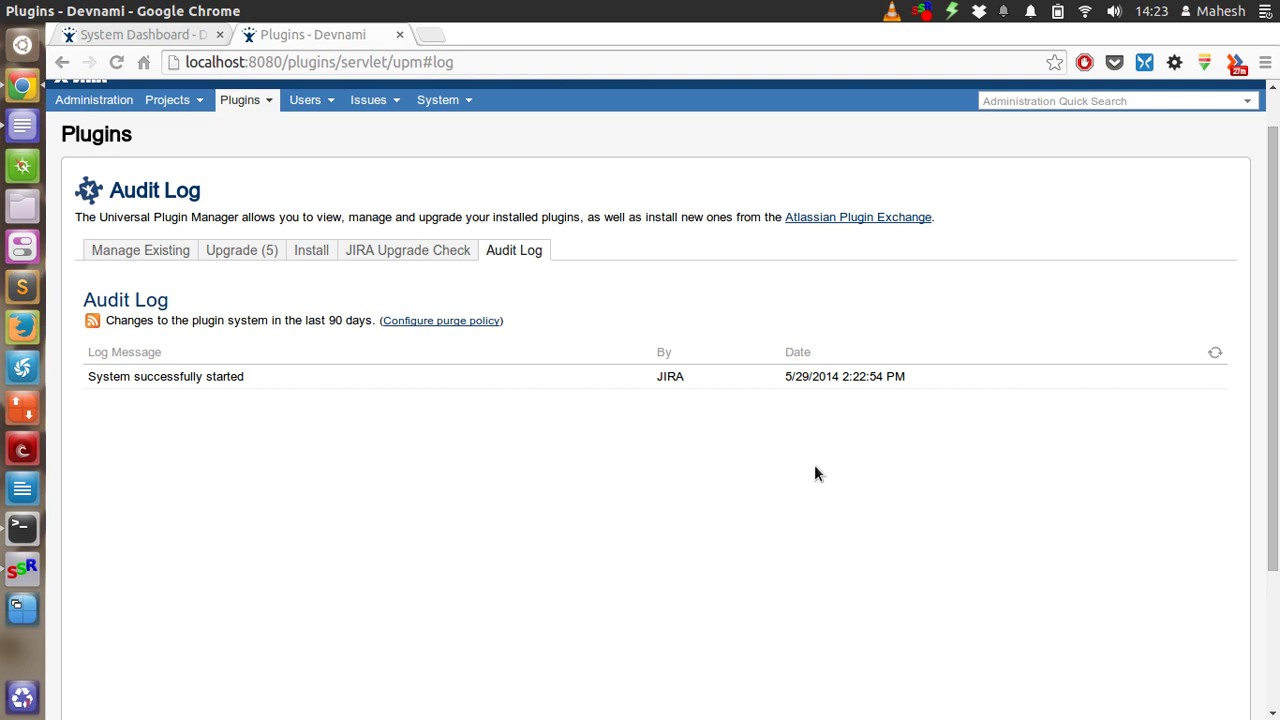
pyautogui.scroll(1, 778, 460)
# Open Plugins > Application Links, showing that no application links are configured
pyautogui.click(255, 150)
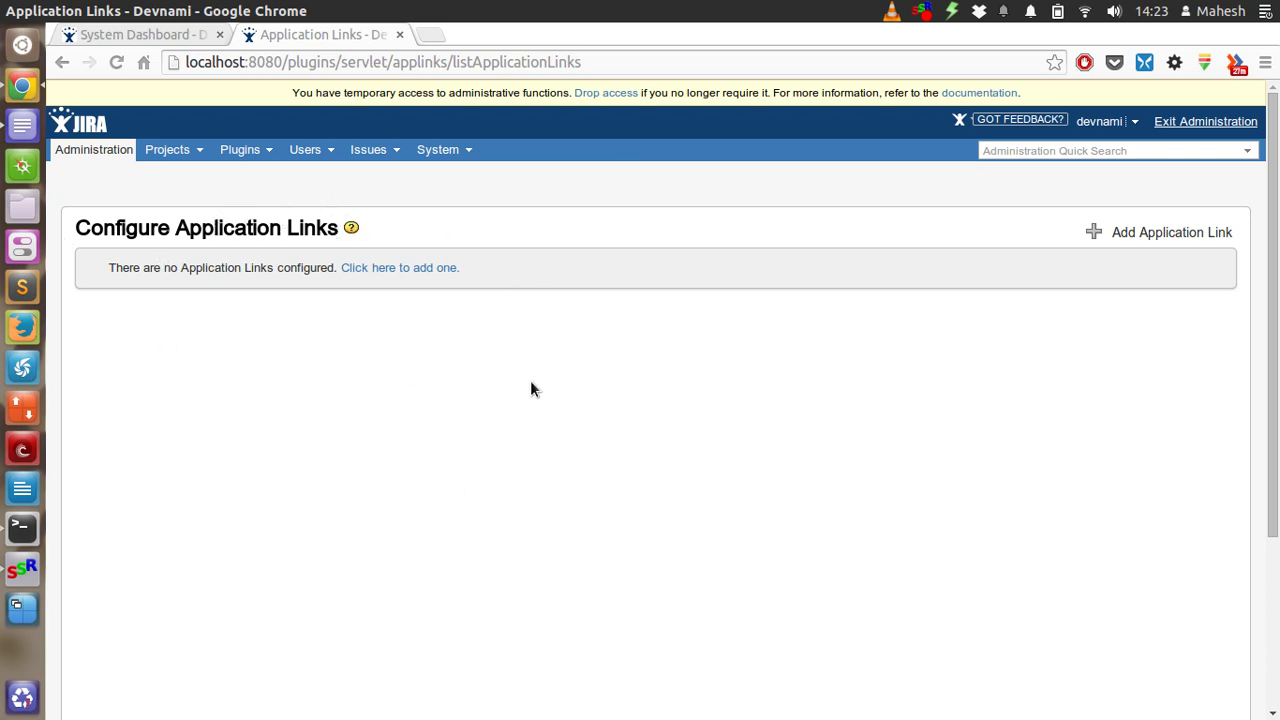
pyautogui.click(256, 152)
pyautogui.click(268, 152)
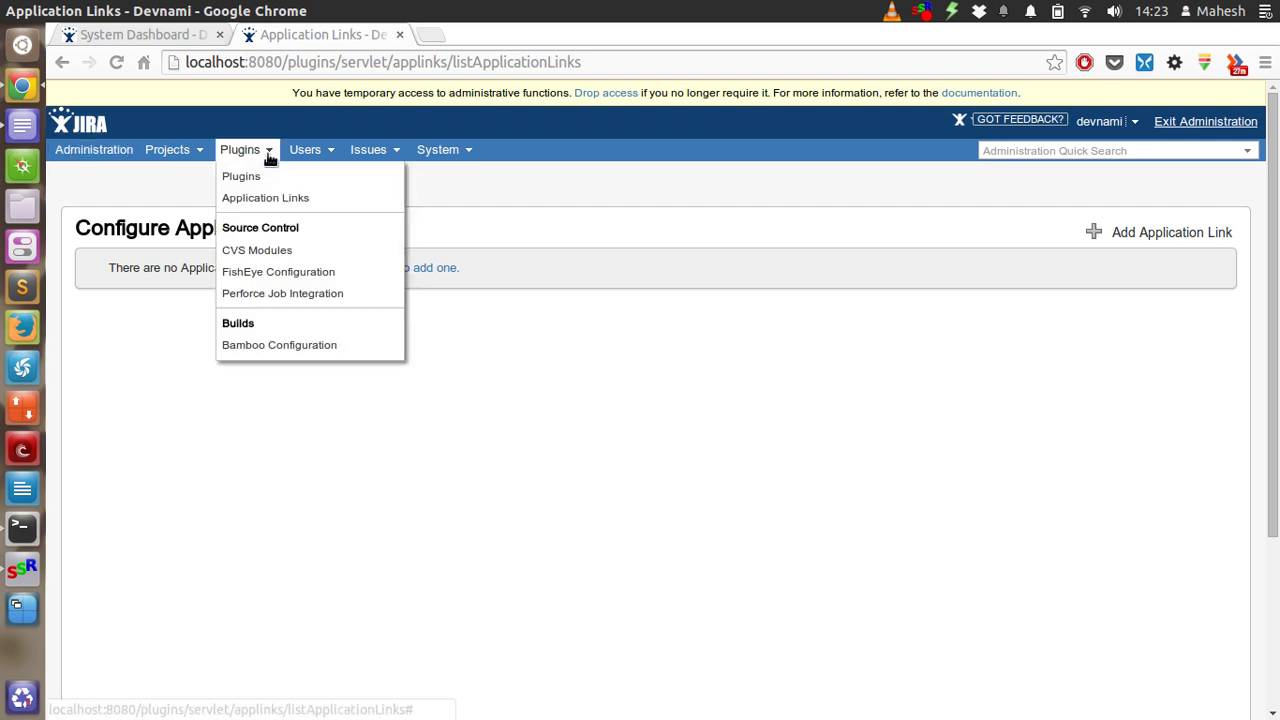
# Open Plugins > CVS Modules, showing that no CVS modules are configured
pyautogui.click(256, 249)
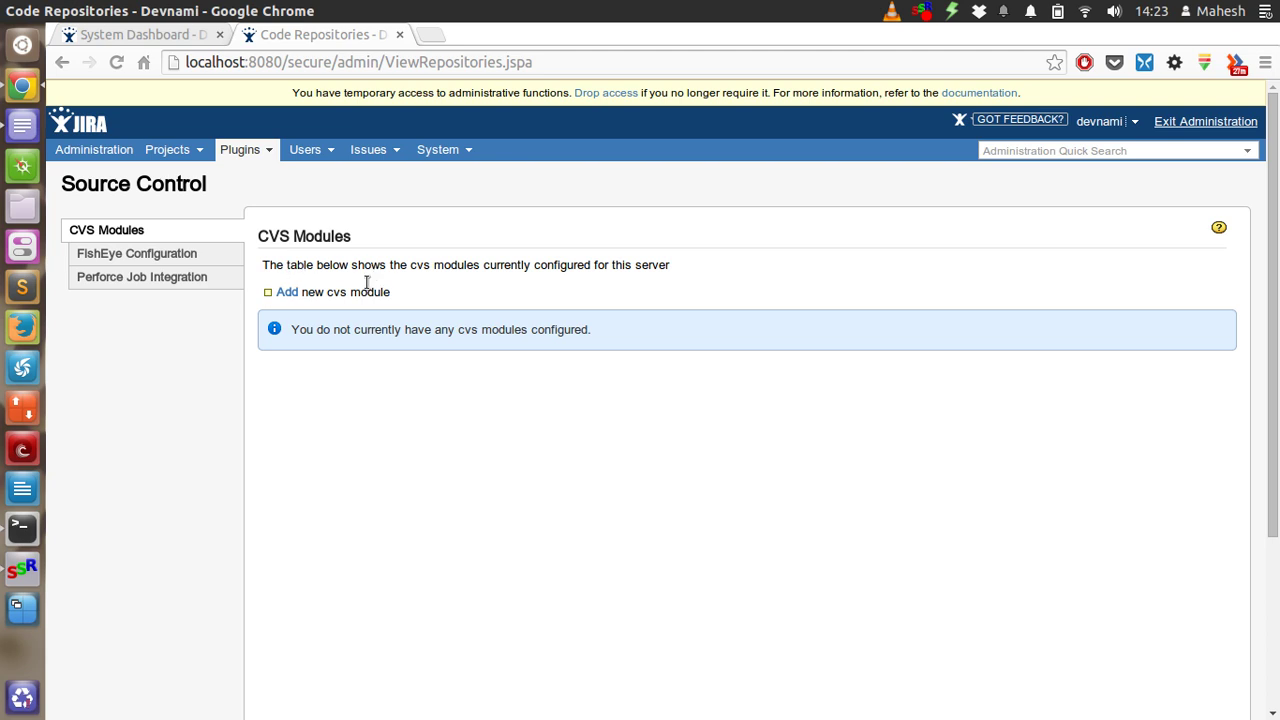
pyautogui.click(295, 296)
pyautogui.scroll(-5, 638, 343)
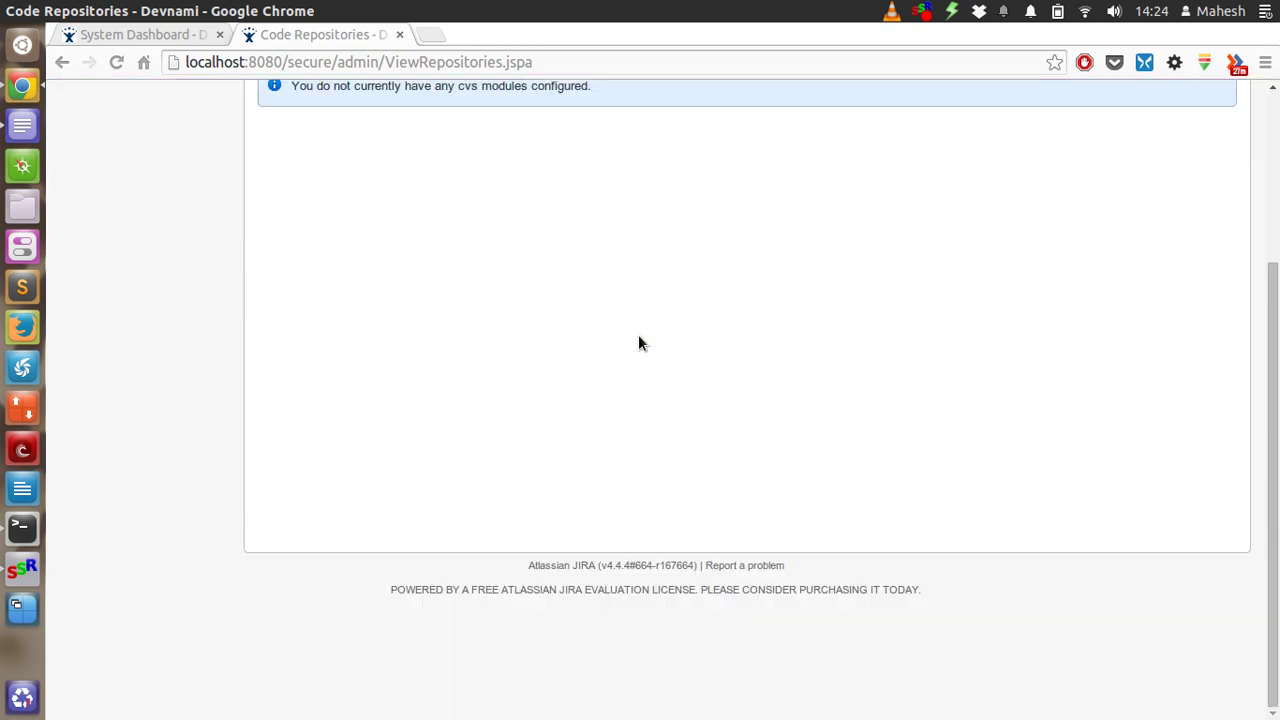
pyautogui.scroll(5, 638, 343)
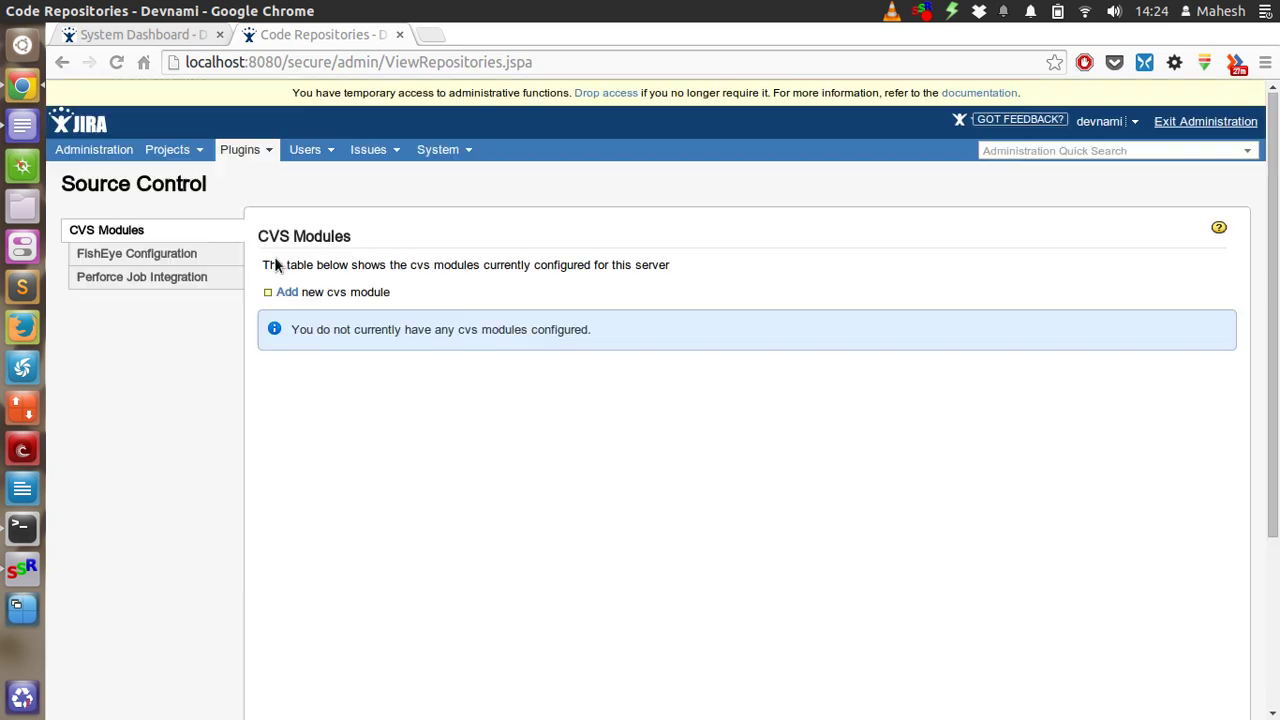
pyautogui.click(245, 154)
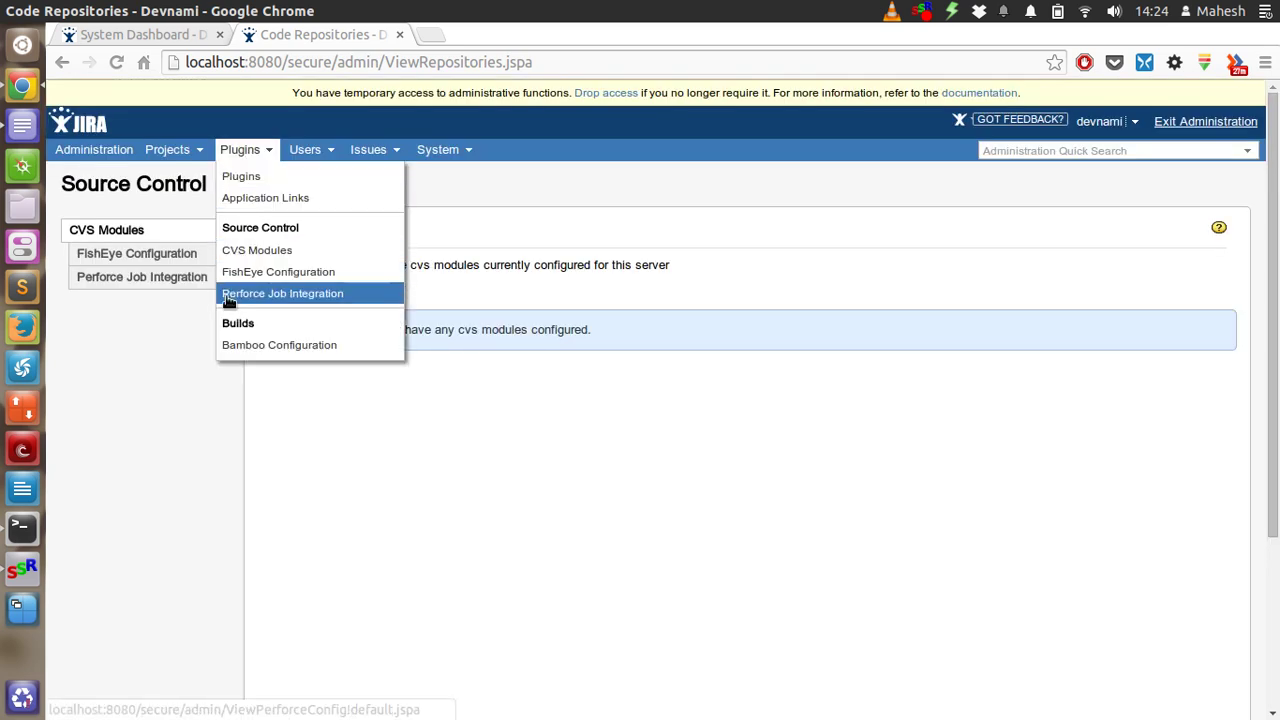
# Open Plugins > Bamboo Configuration and scroll through it, showing no Bamboo application links
pyautogui.click(262, 344)
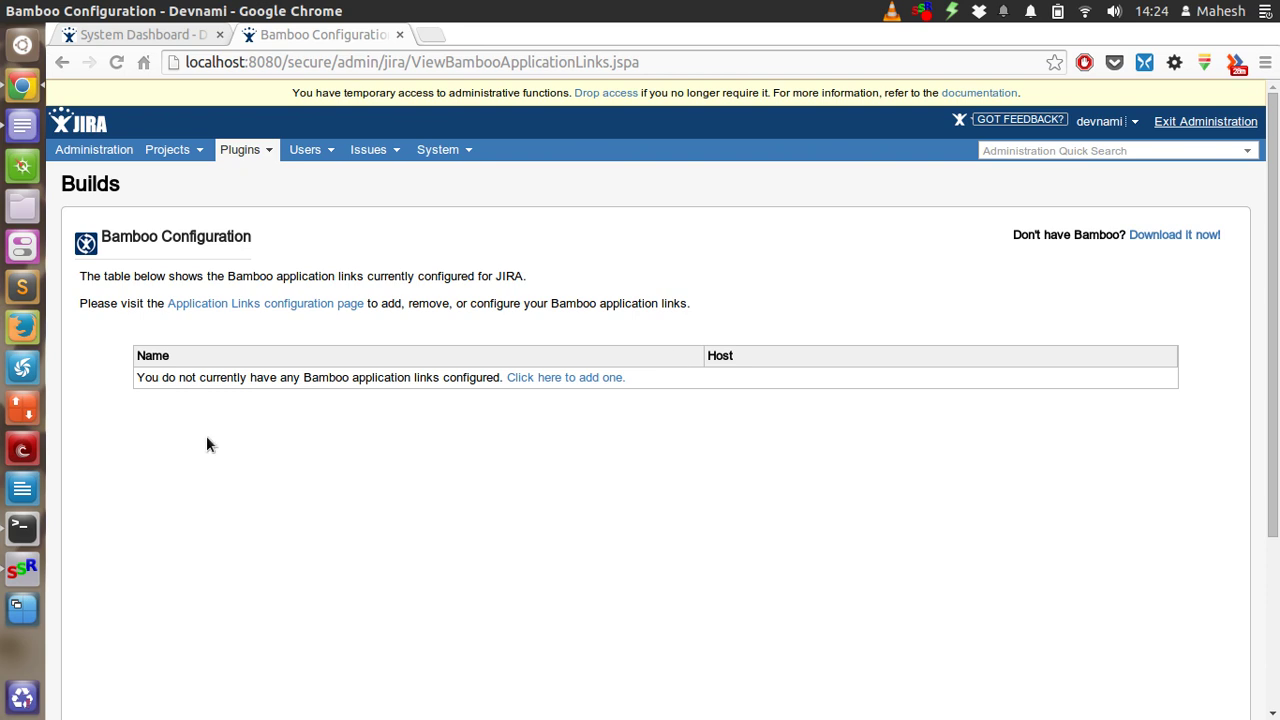
pyautogui.scroll(-4, 594, 290)
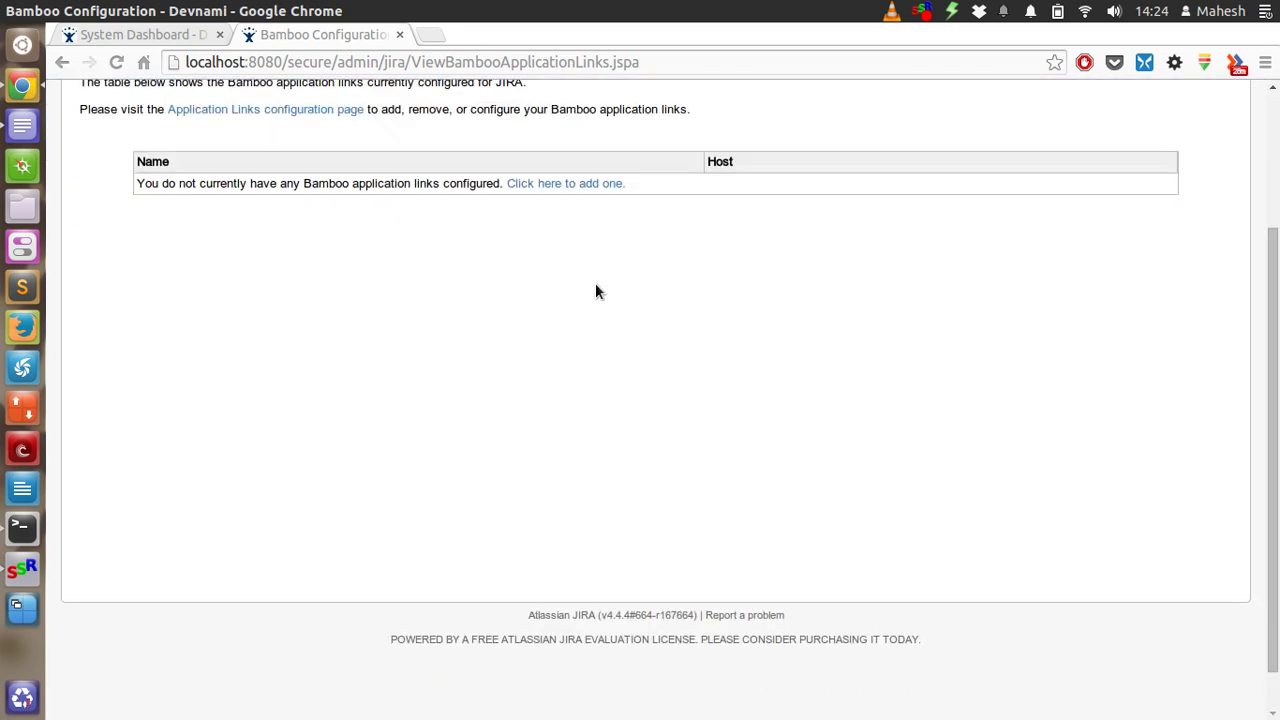
pyautogui.scroll(4, 597, 291)
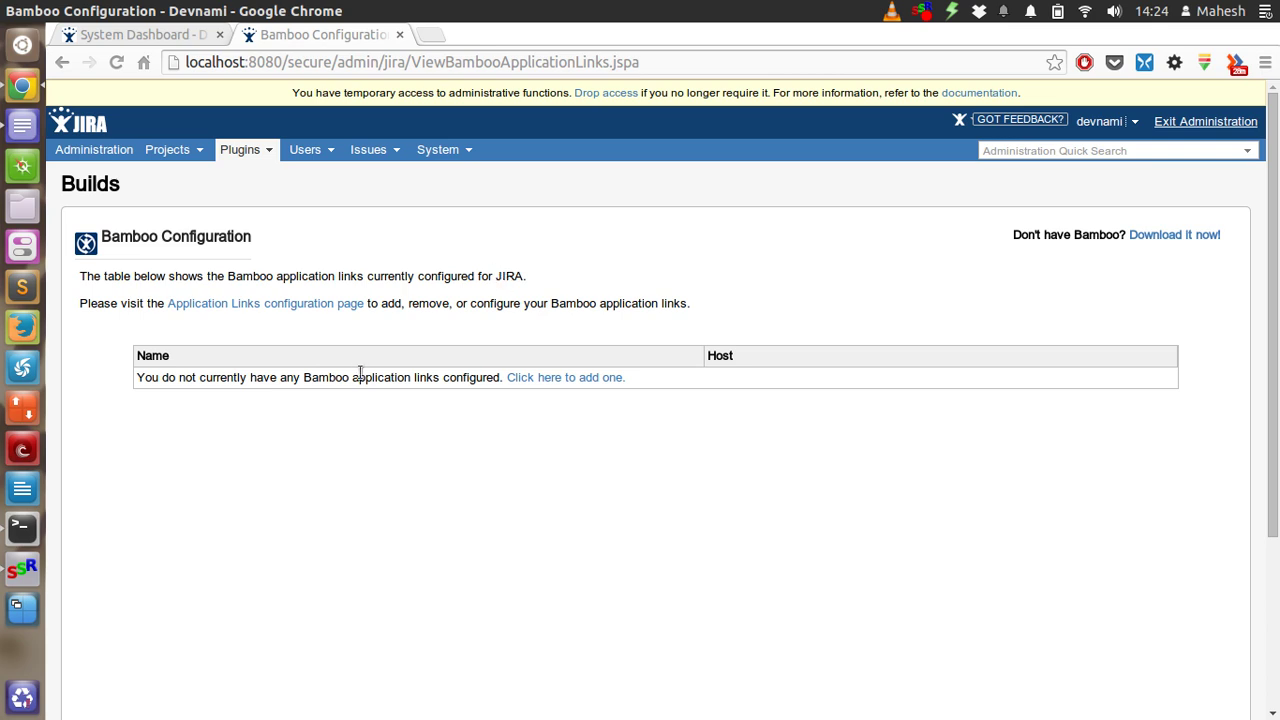
pyautogui.click(247, 157)
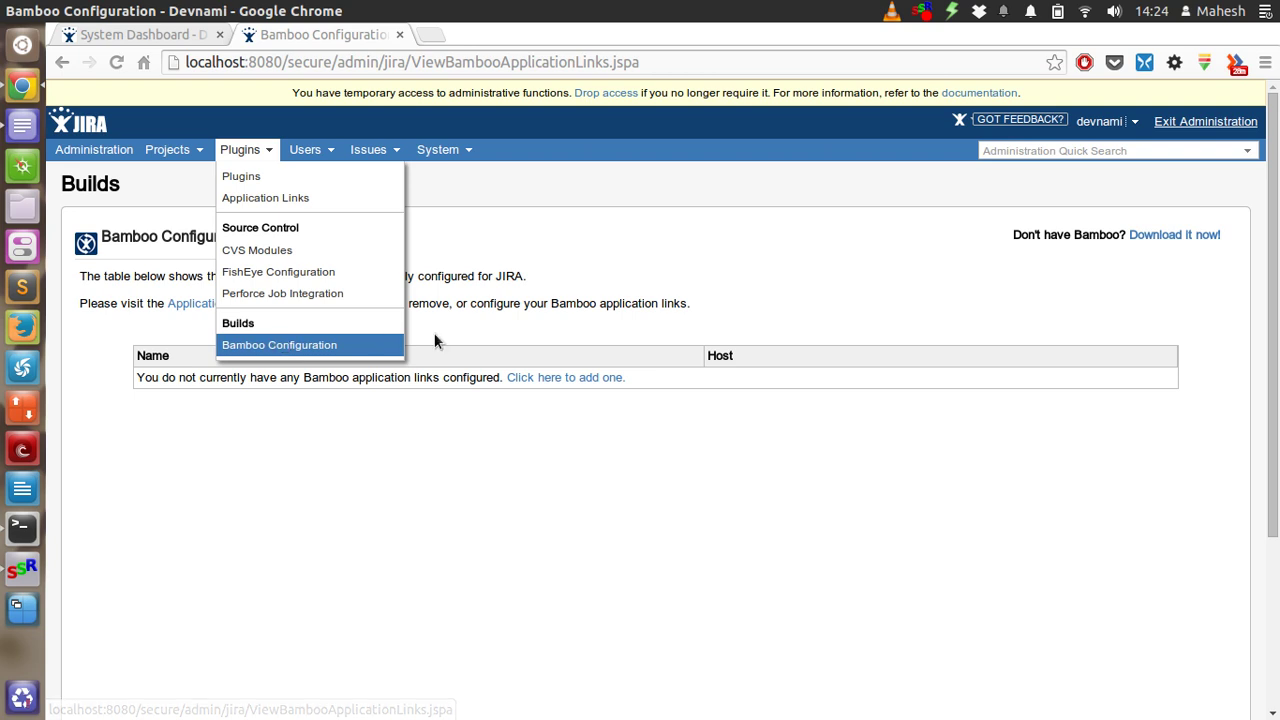
pyautogui.click(605, 298)
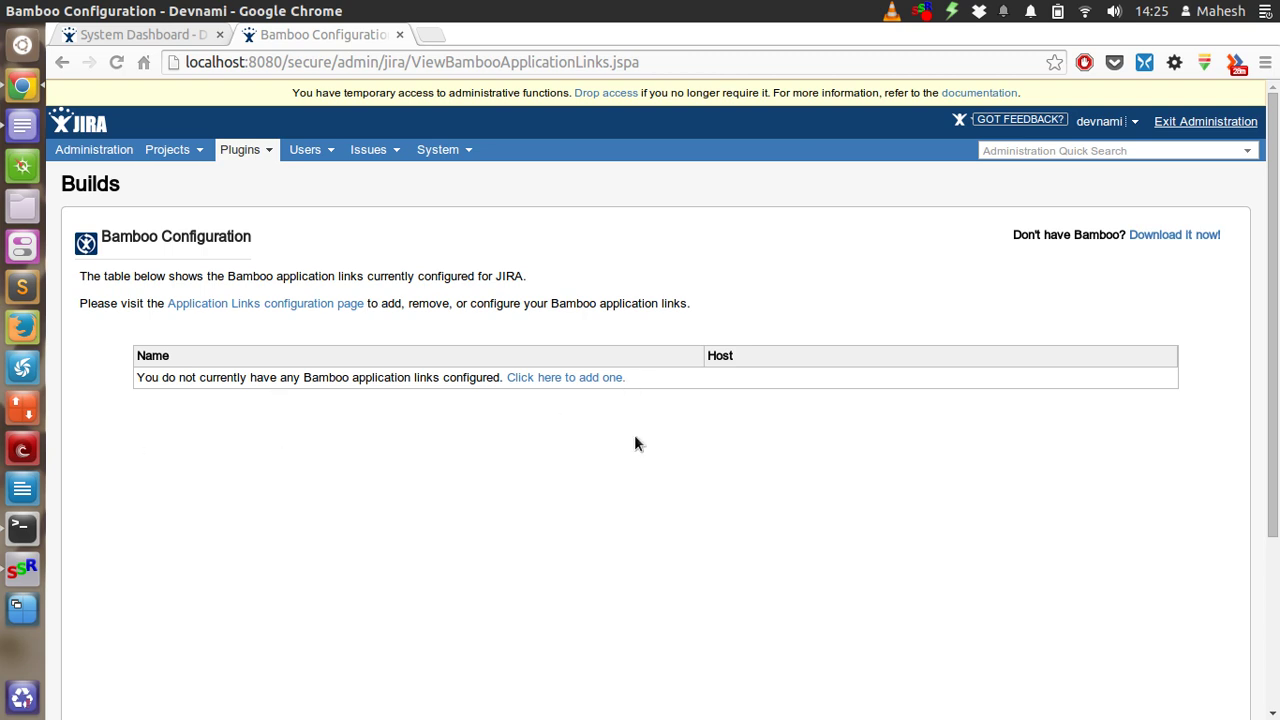
pyautogui.scroll(-1, 636, 439)
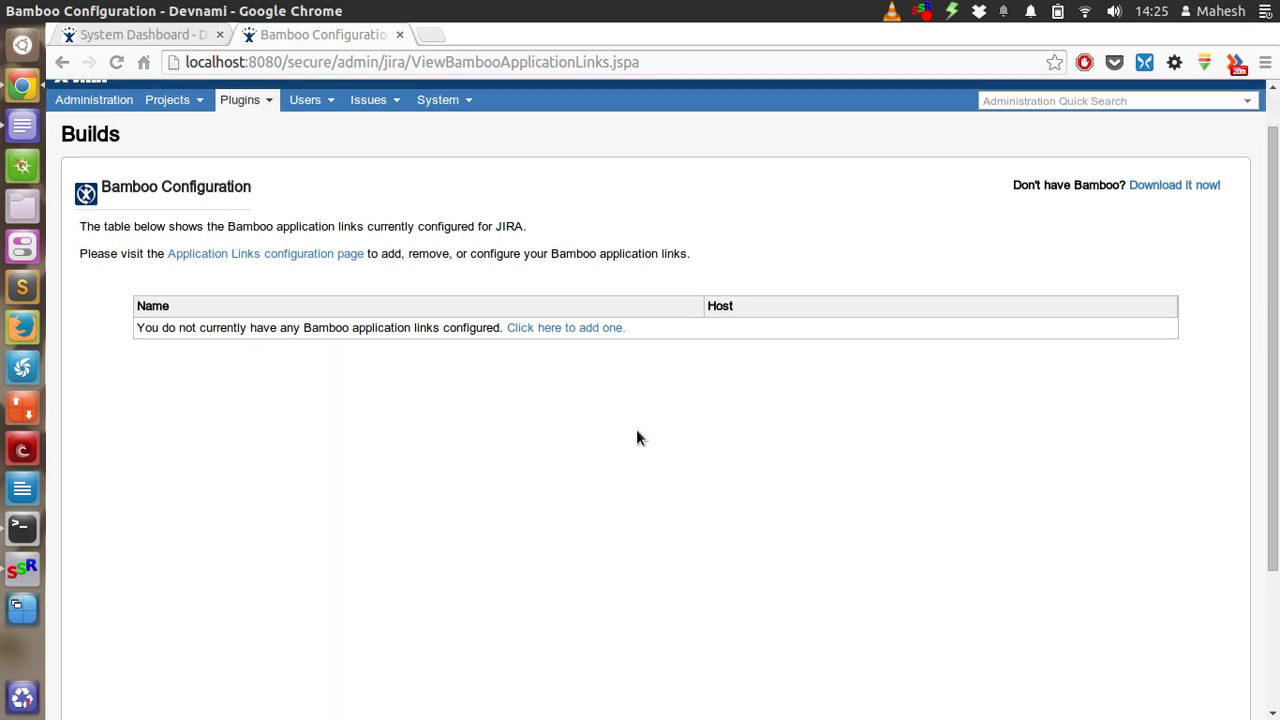